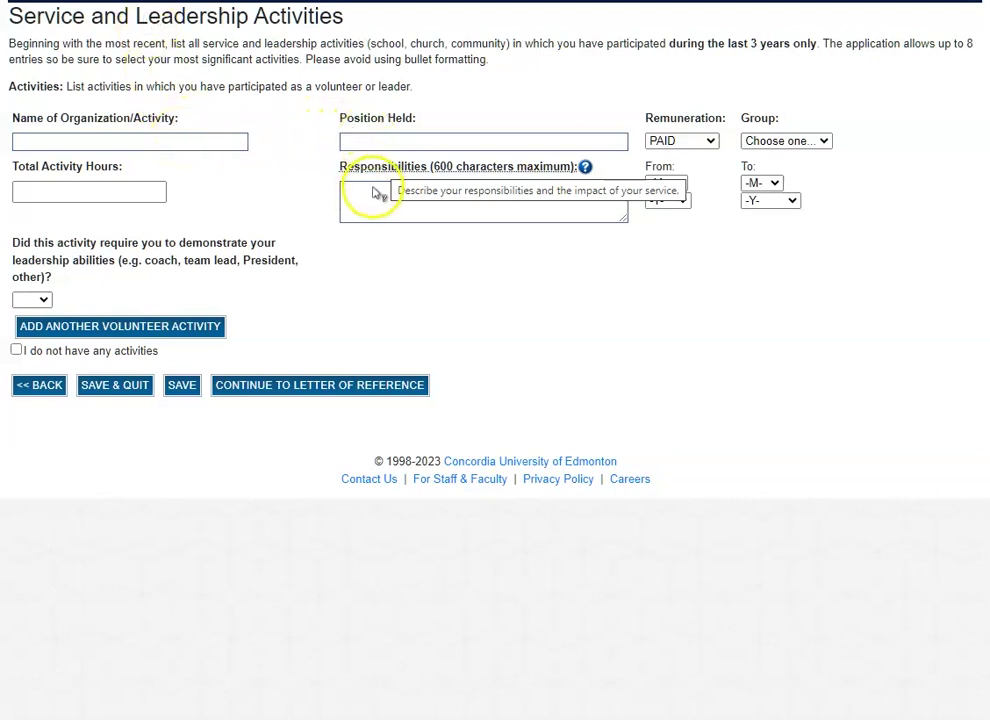
pyautogui.click(101, 143)
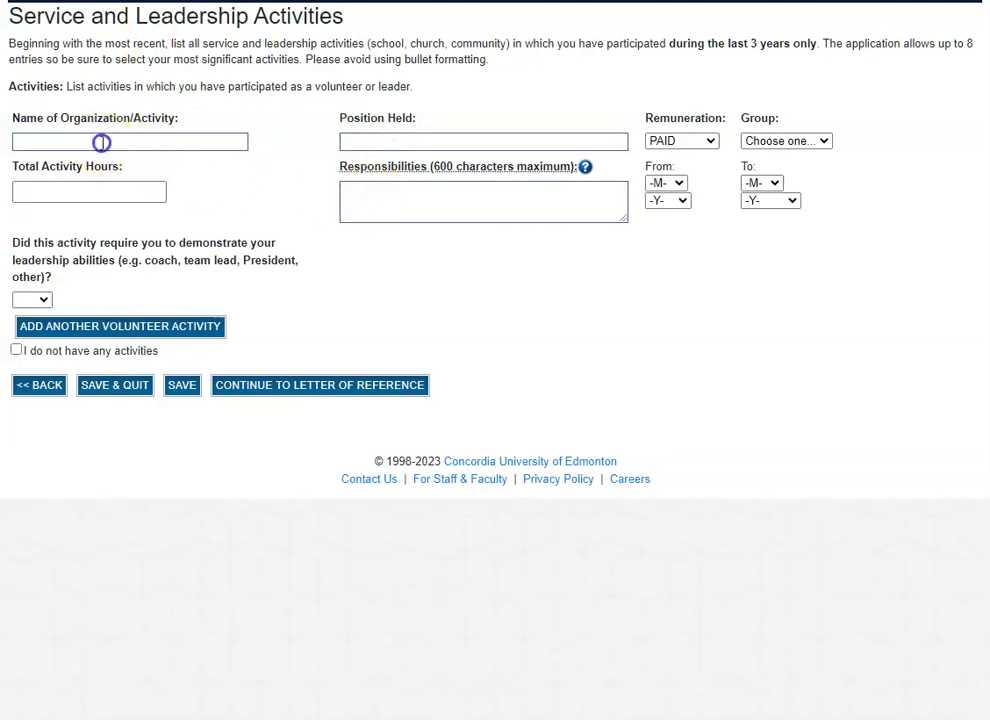
pyautogui.press('Tab')
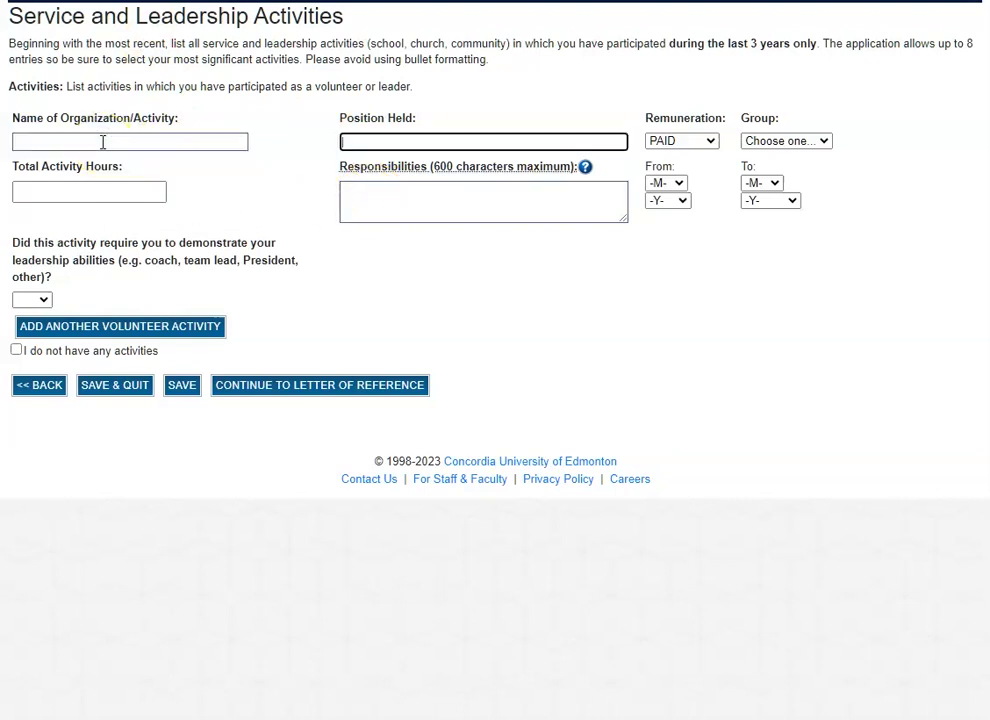
pyautogui.press('Tab')
pyautogui.press('Tab')
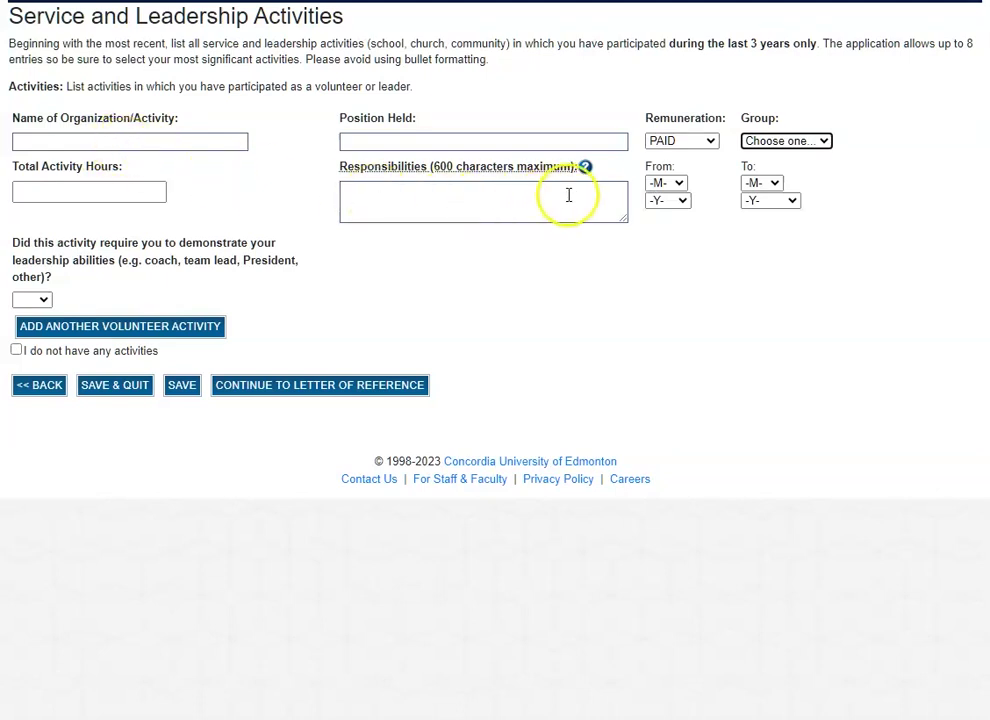
pyautogui.moveTo(587, 174)
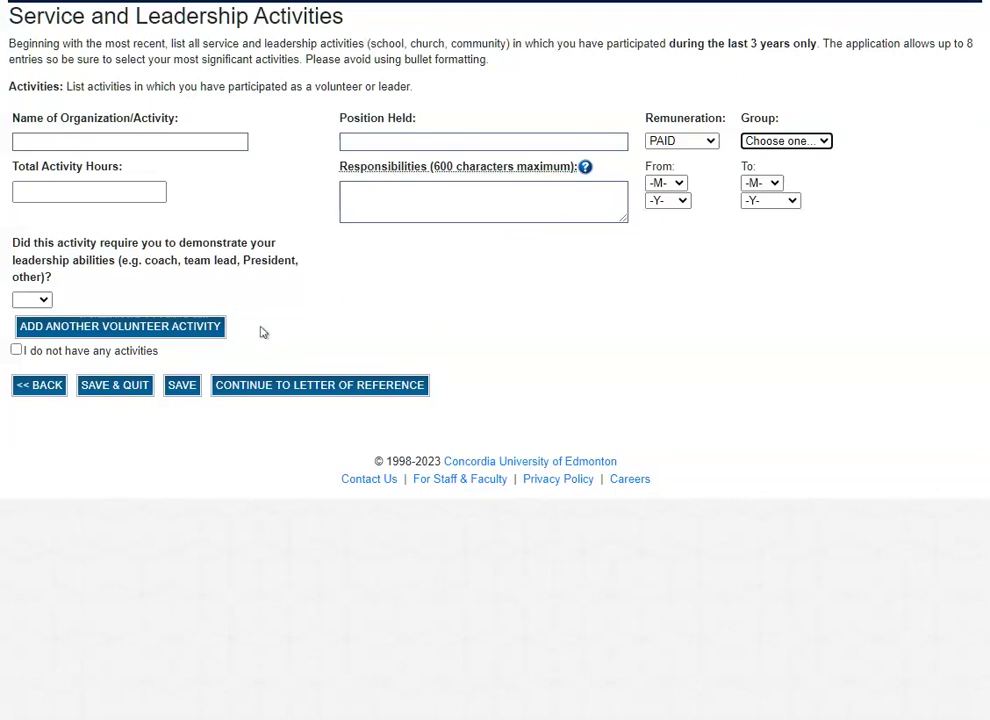
# Step: Enter CUE Management Union as the organization and Vice President as the position held
pyautogui.click(77, 144)
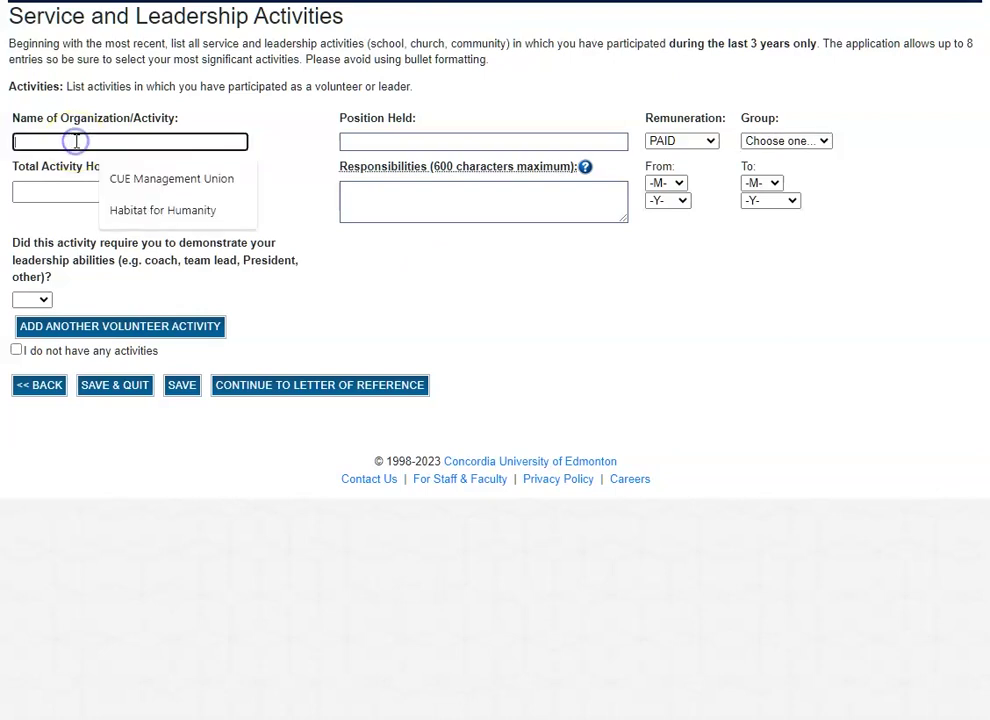
pyautogui.click(124, 180)
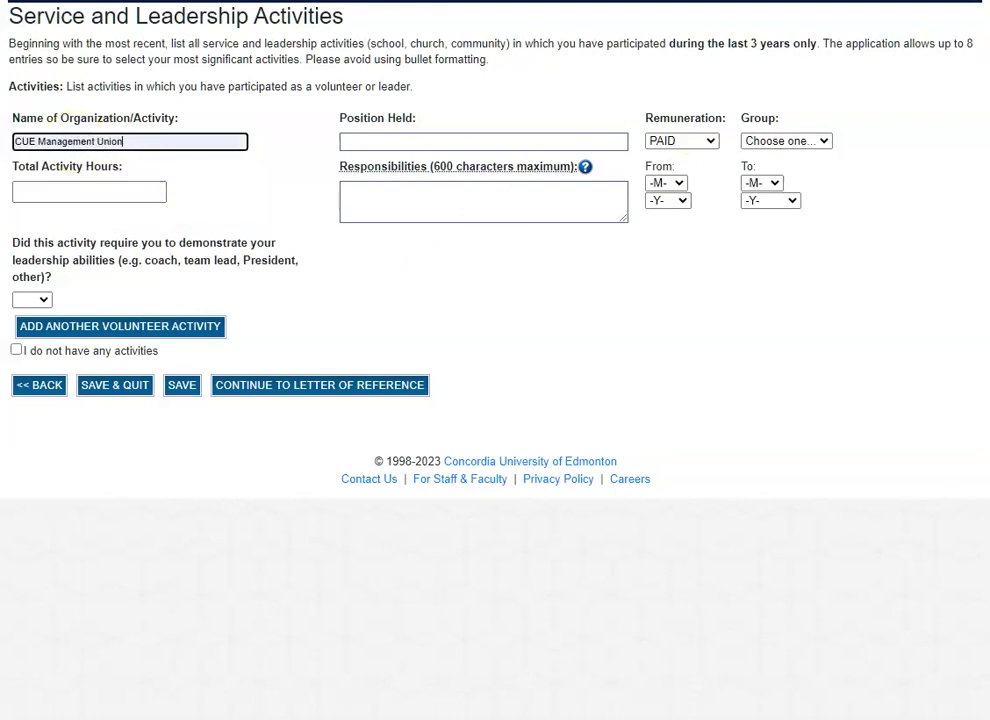
pyautogui.click(446, 143)
pyautogui.click(450, 179)
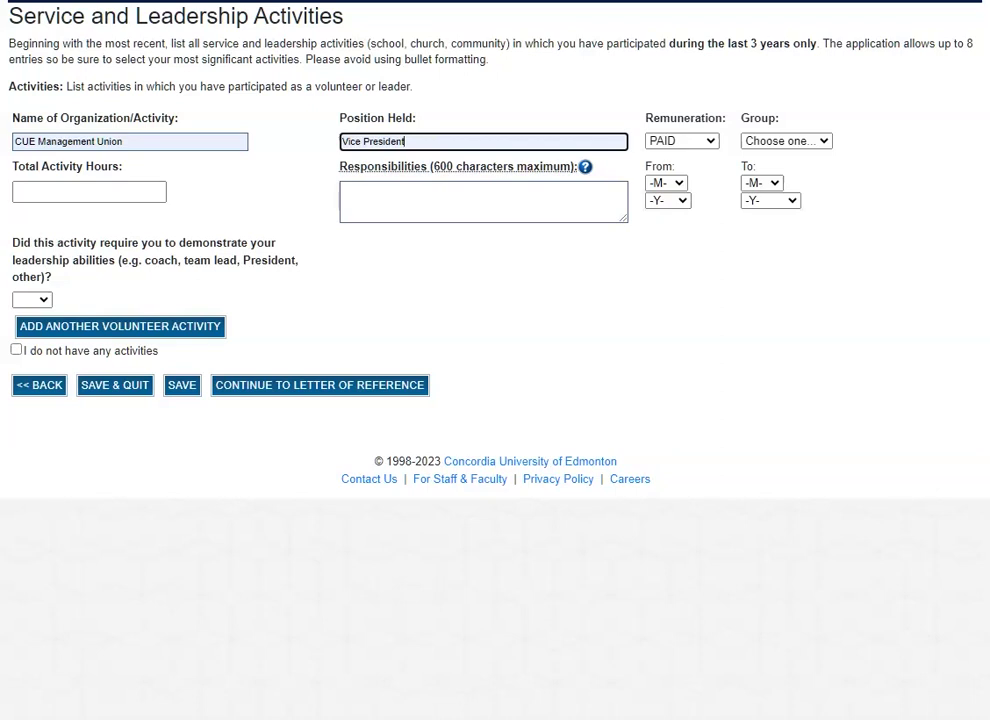
# Step: Paste the copied responsibilities text on running weekly meetings, organizing membership, fundraising and booking speakers, and review it from its start
pyautogui.click(381, 200)
pyautogui.rightClick(385, 200)
pyautogui.click(433, 320)
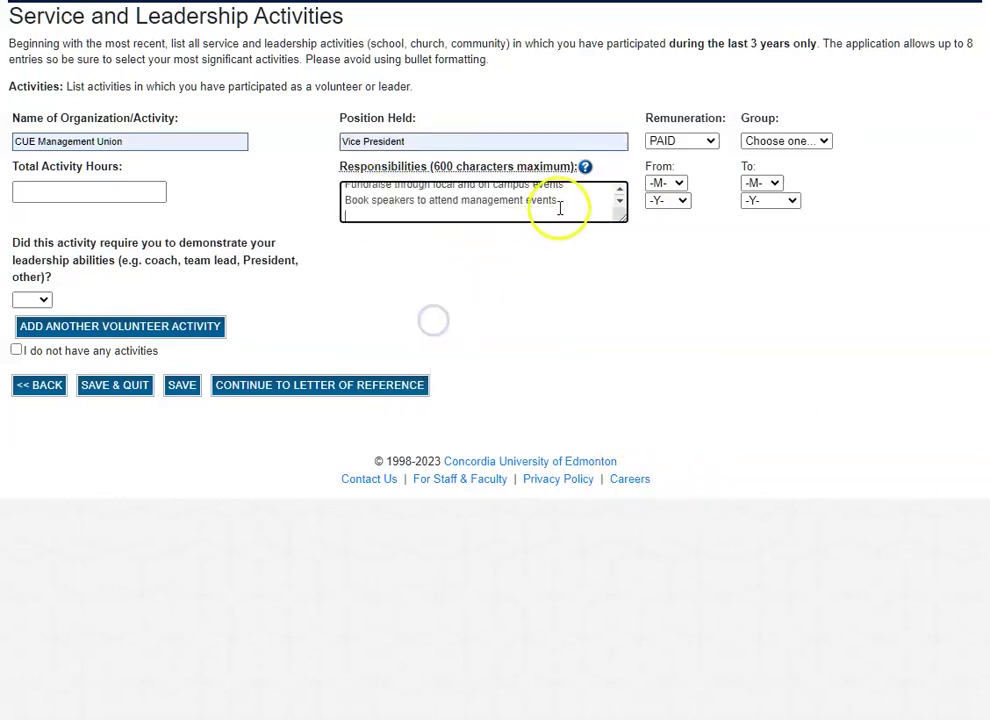
pyautogui.scroll(5, 564, 201)
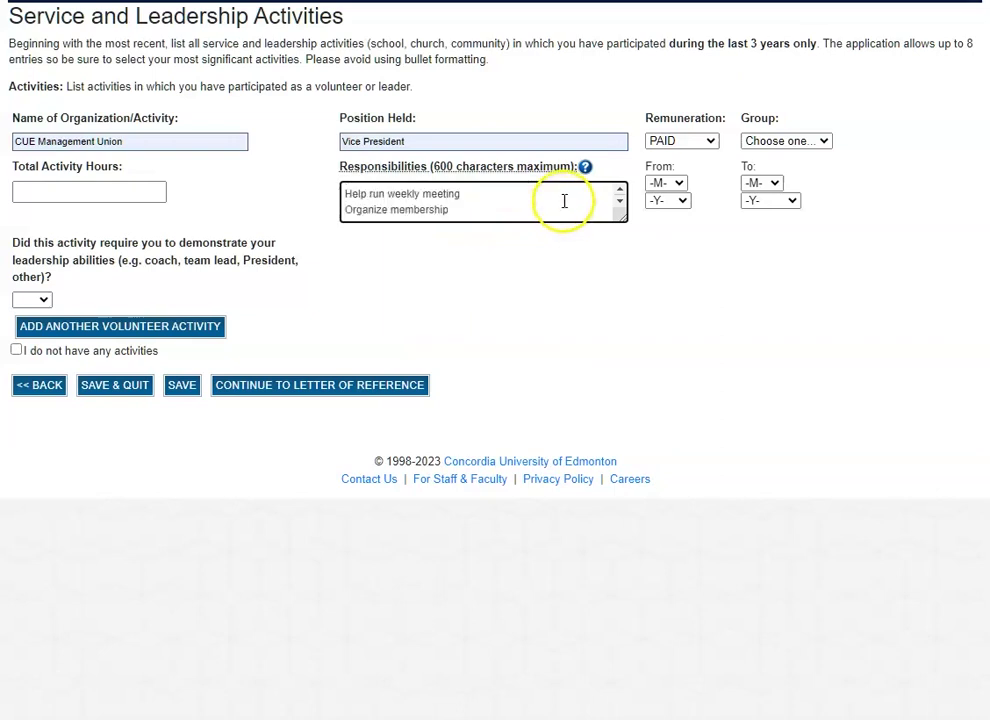
# Step: Set the activity's remuneration to NOT PAID and its group to School
pyautogui.click(710, 142)
pyautogui.click(700, 172)
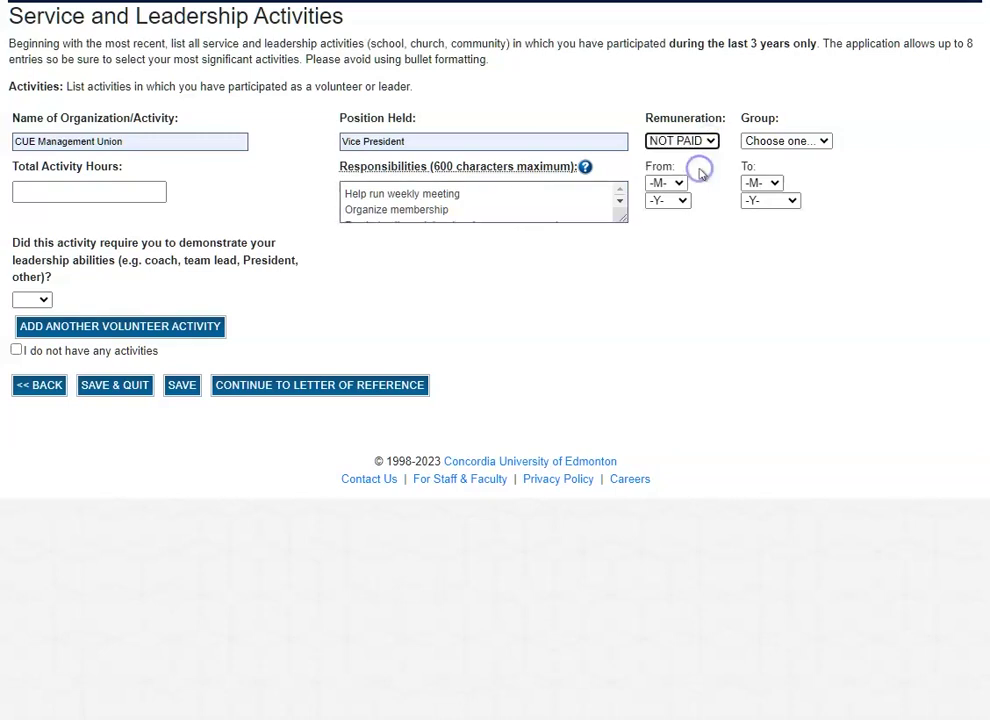
pyautogui.click(824, 142)
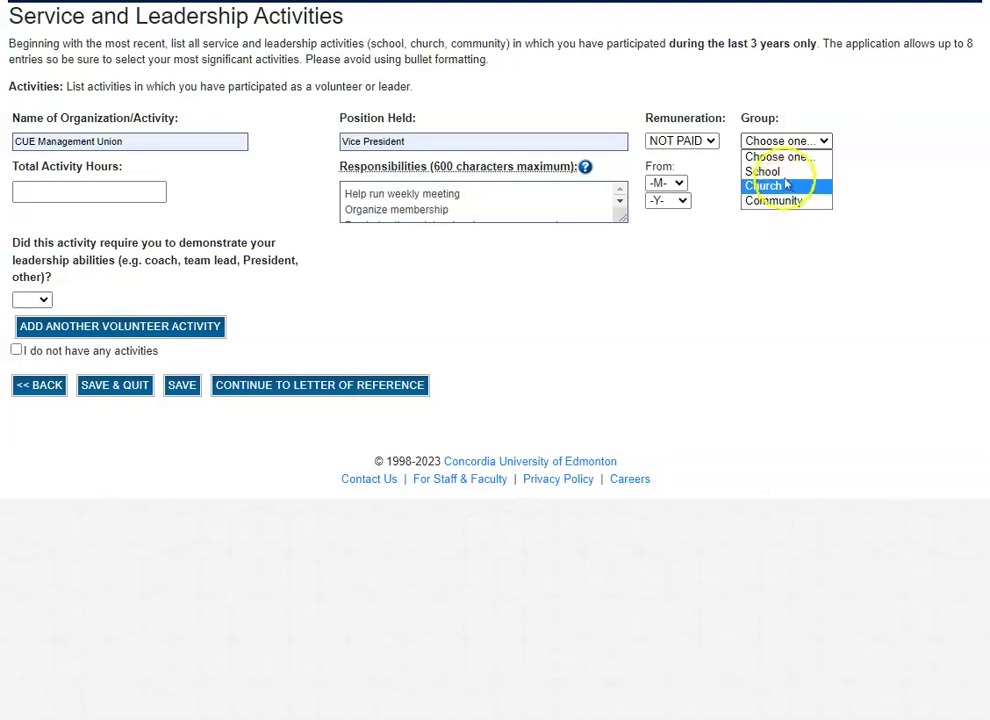
pyautogui.click(785, 172)
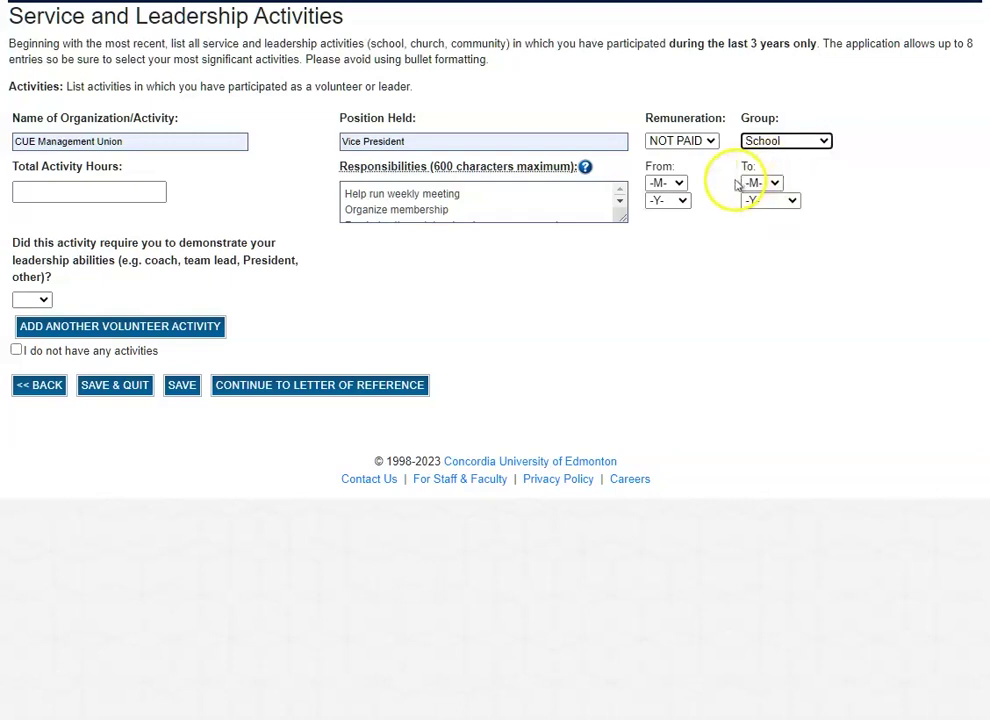
# Step: Set the activity's period from Sep 2022 to Dec 2022
pyautogui.click(678, 183)
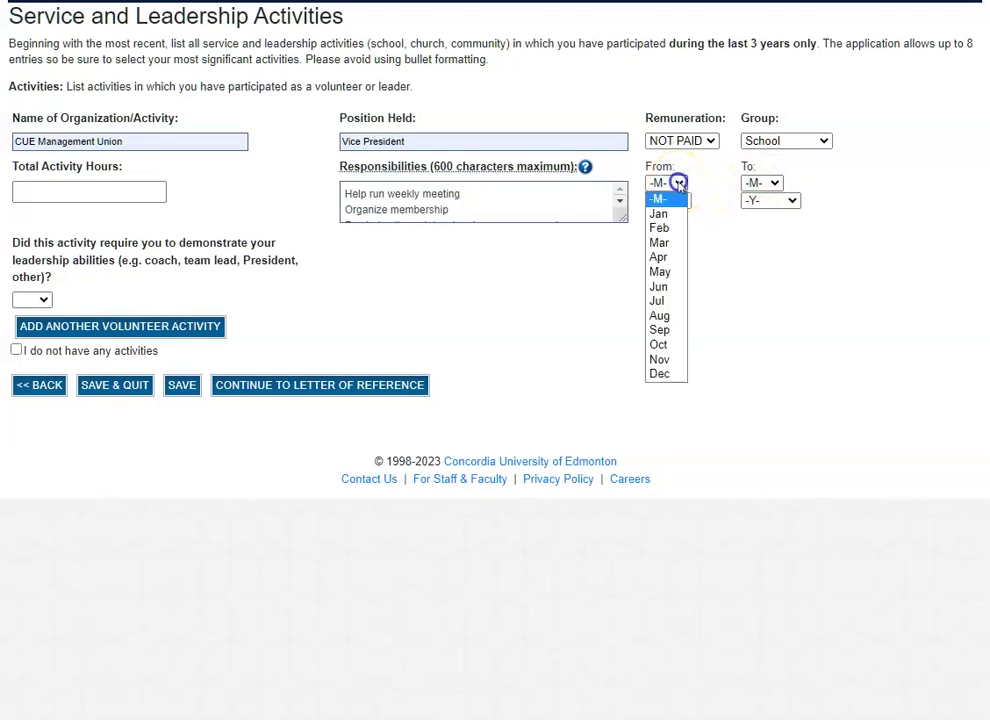
pyautogui.click(662, 330)
pyautogui.click(683, 201)
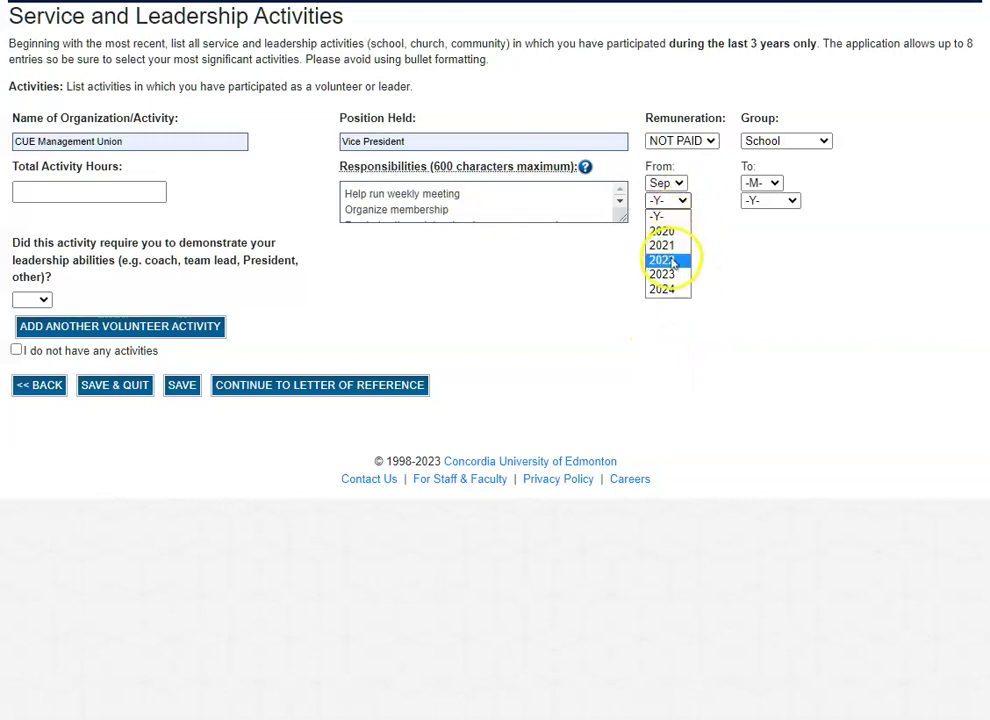
pyautogui.click(668, 259)
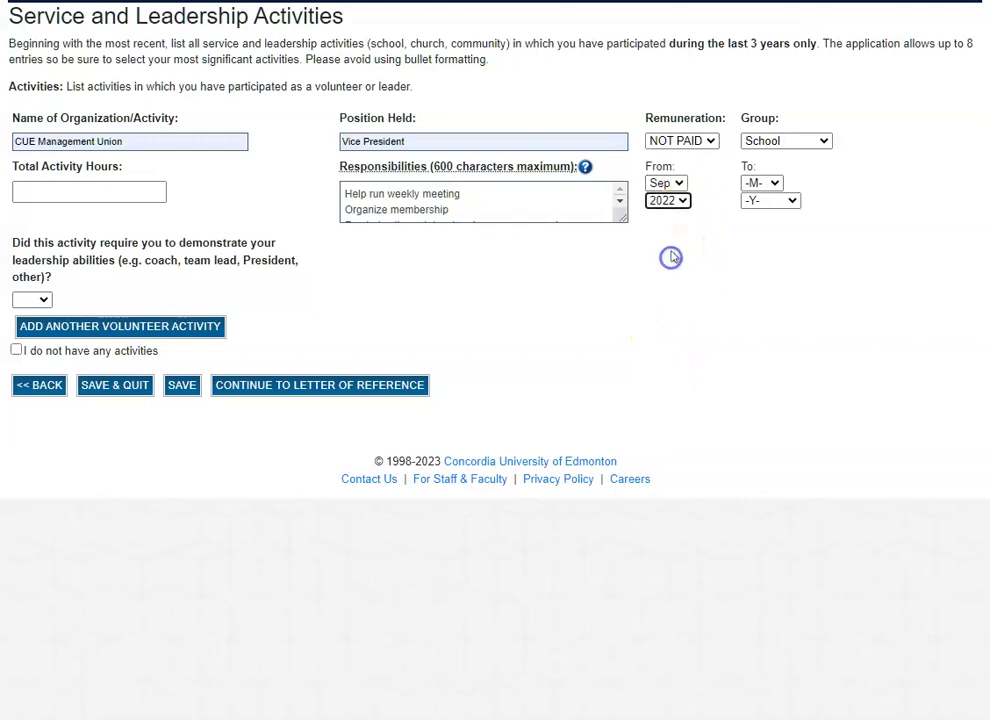
pyautogui.click(770, 184)
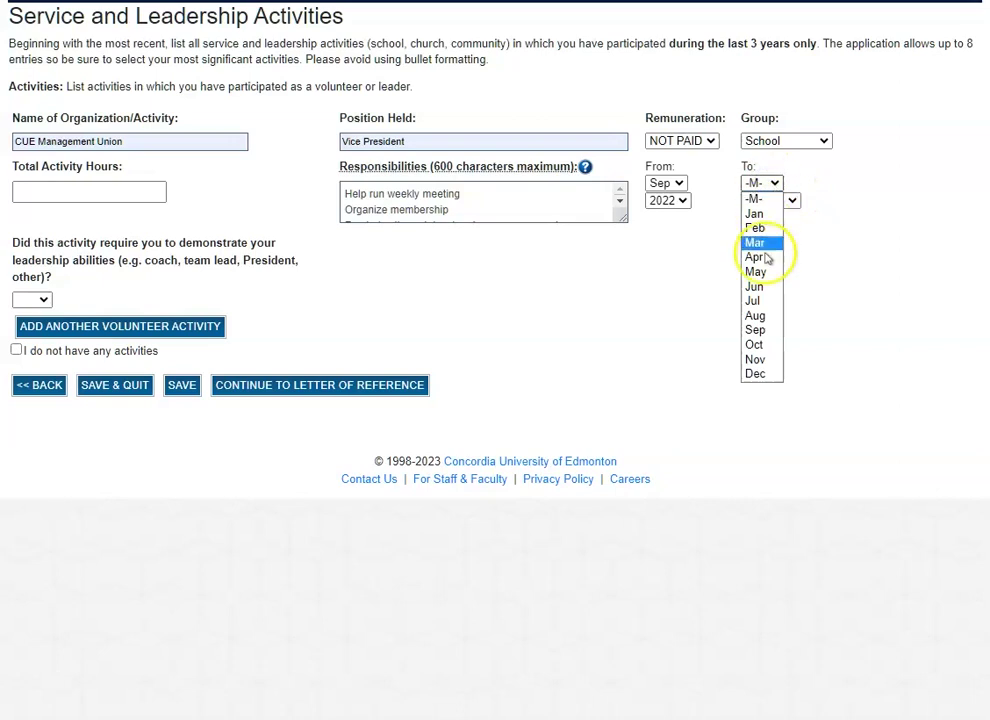
pyautogui.click(757, 375)
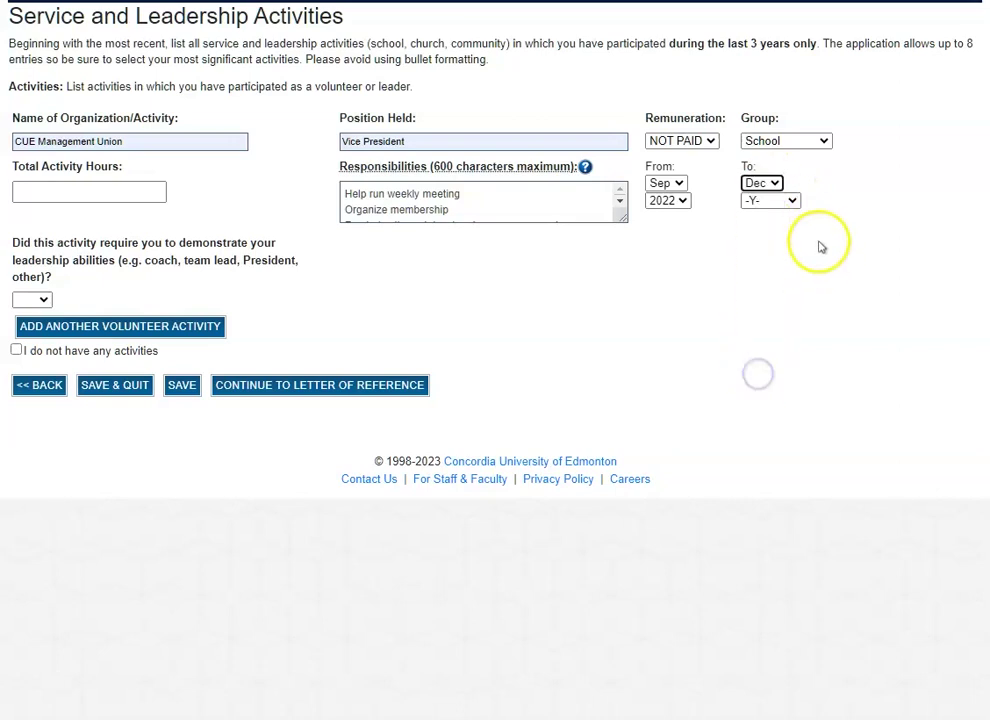
pyautogui.click(795, 202)
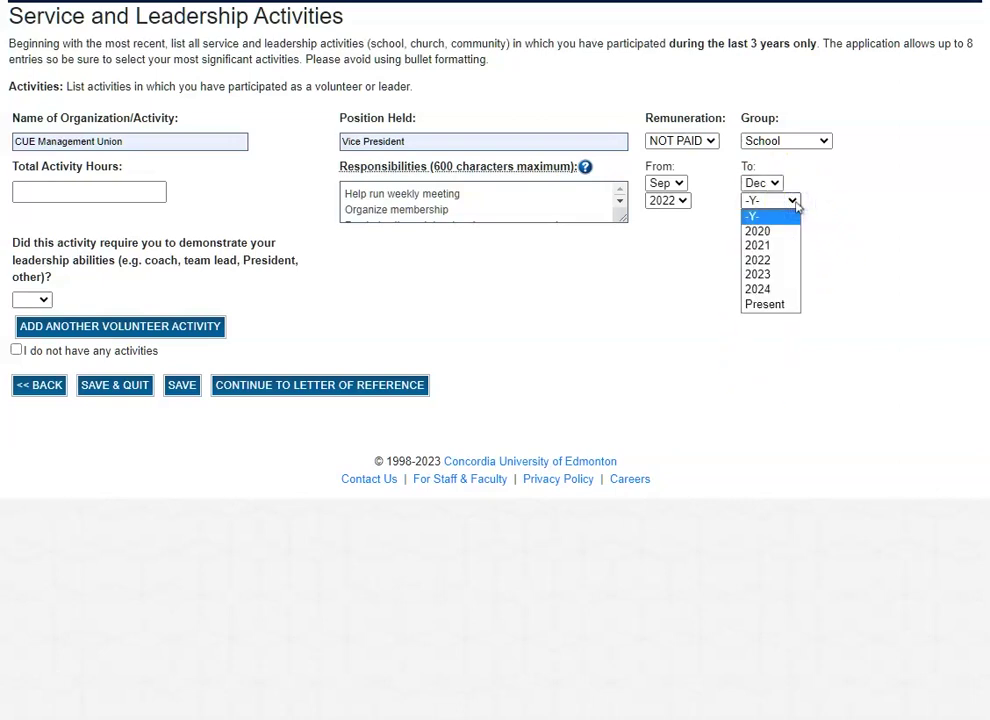
pyautogui.click(778, 260)
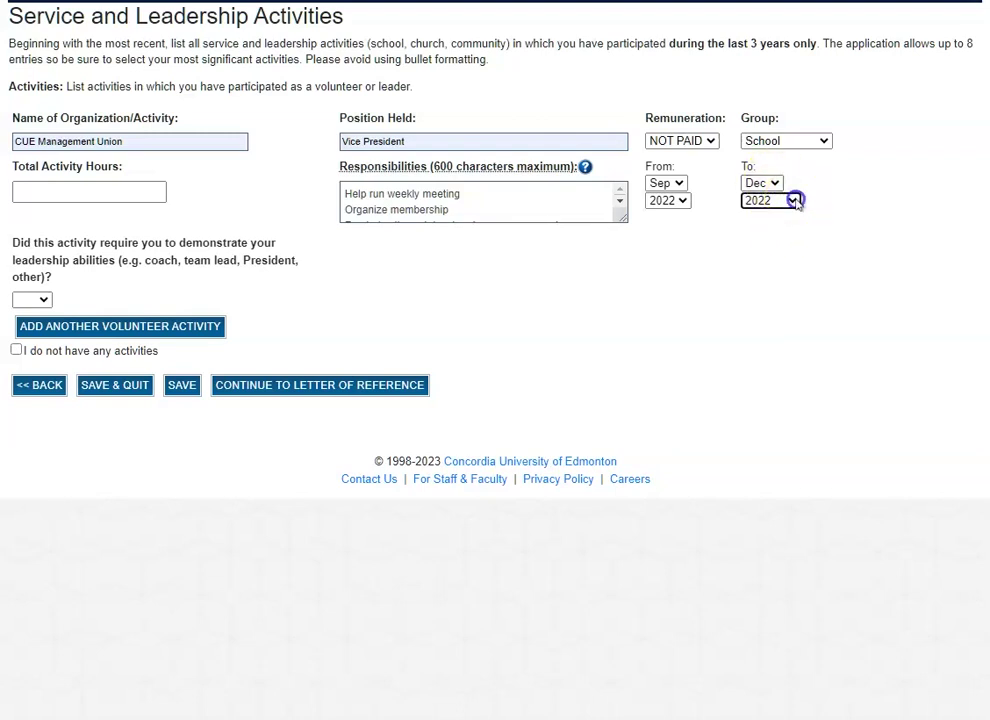
# Step: Try Present as the activity's end year and set it back to 2022
pyautogui.click(792, 200)
pyautogui.click(778, 304)
pyautogui.click(792, 201)
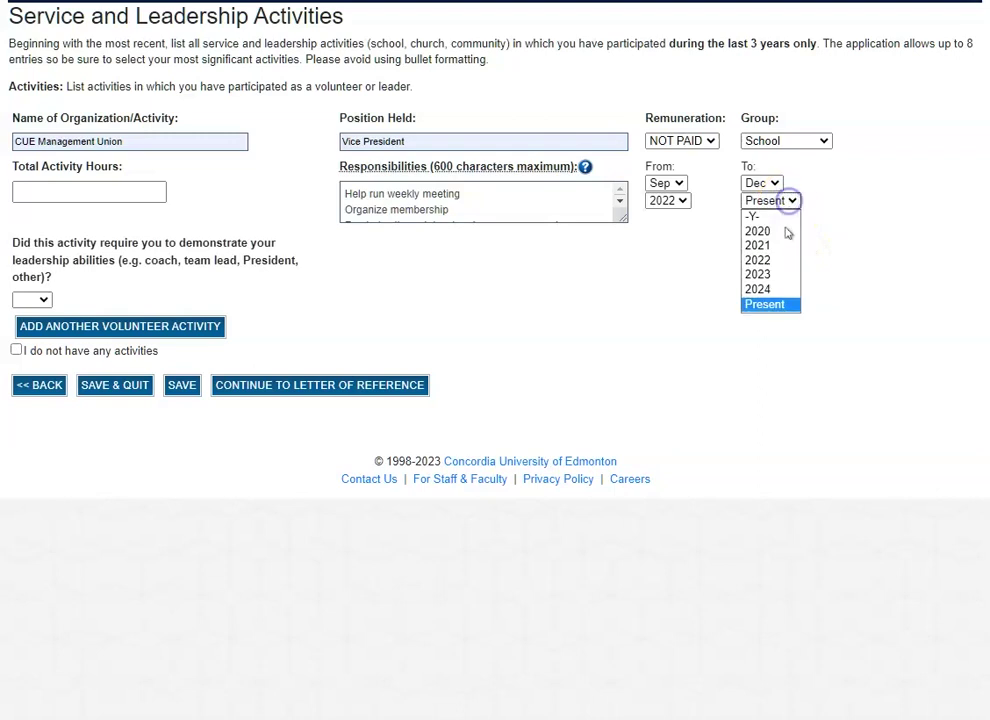
pyautogui.click(777, 261)
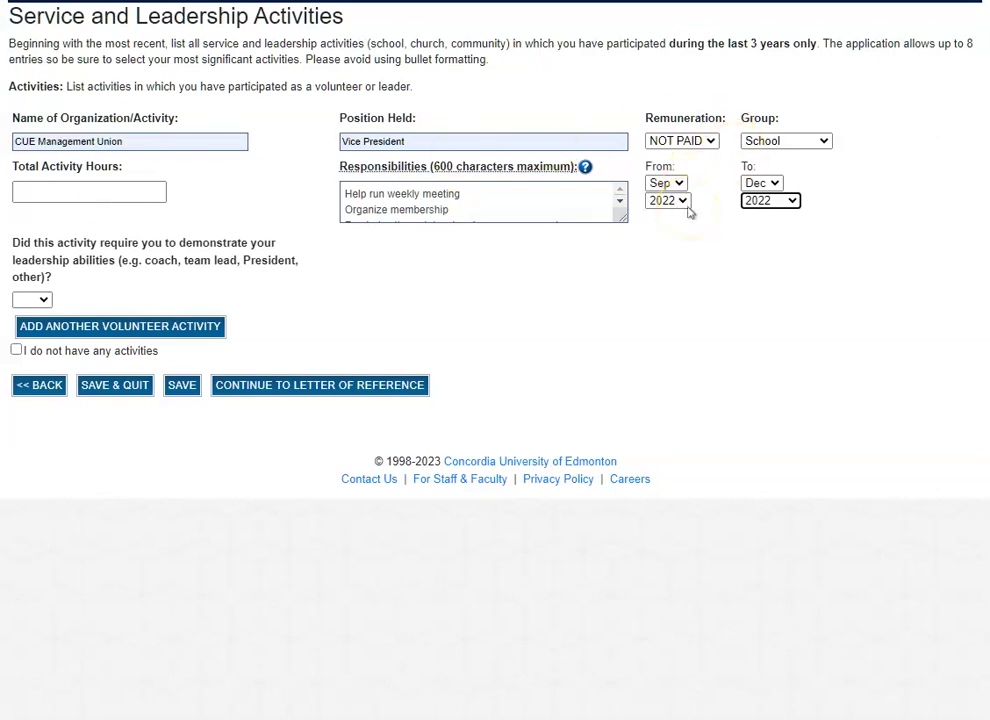
pyautogui.click(780, 201)
# Step: Enter 60 total activity hours and answer Yes to the leadership abilities question
pyautogui.click(22, 190)
pyautogui.write('60')
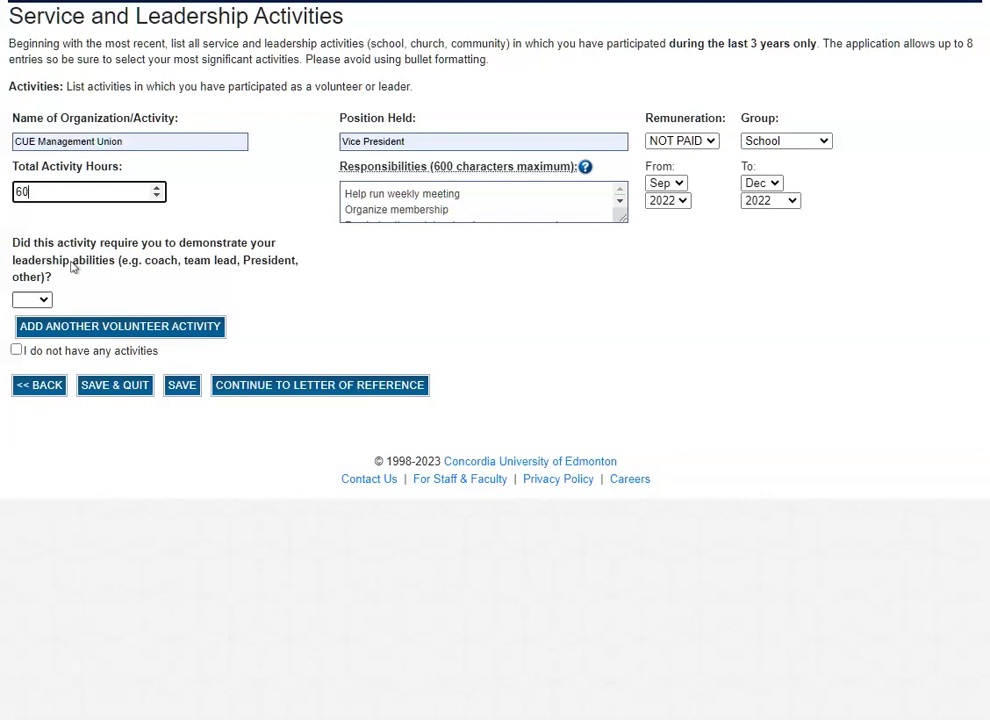
pyautogui.click(29, 300)
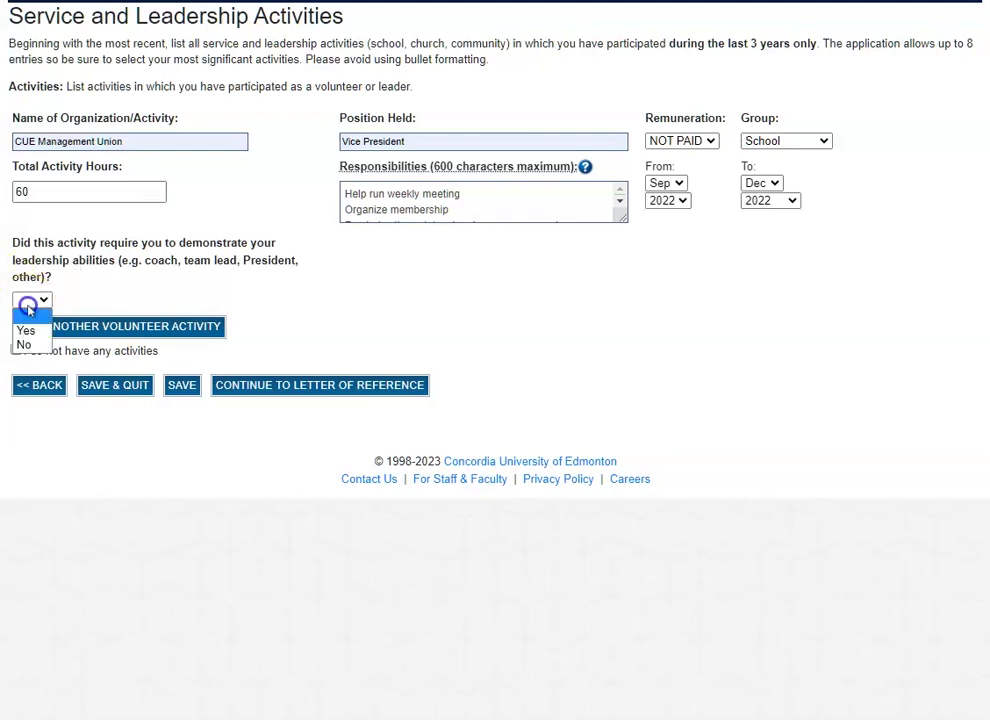
pyautogui.click(28, 331)
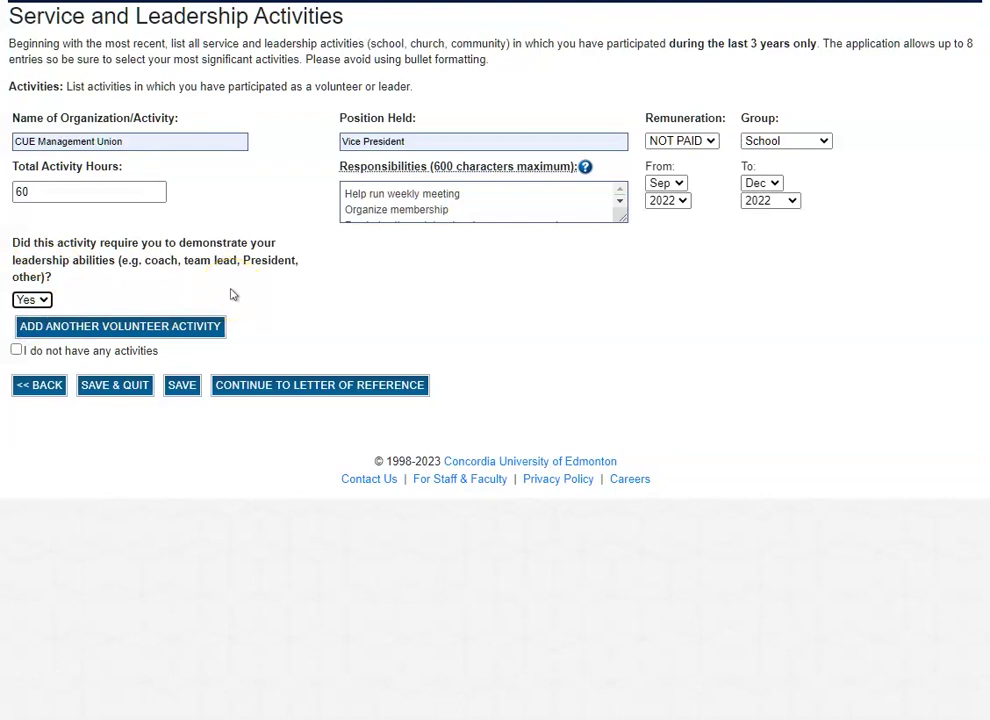
# Step: Add a second, blank volunteer activity entry below the CUE Management Union one
pyautogui.click(426, 291)
pyautogui.click(216, 327)
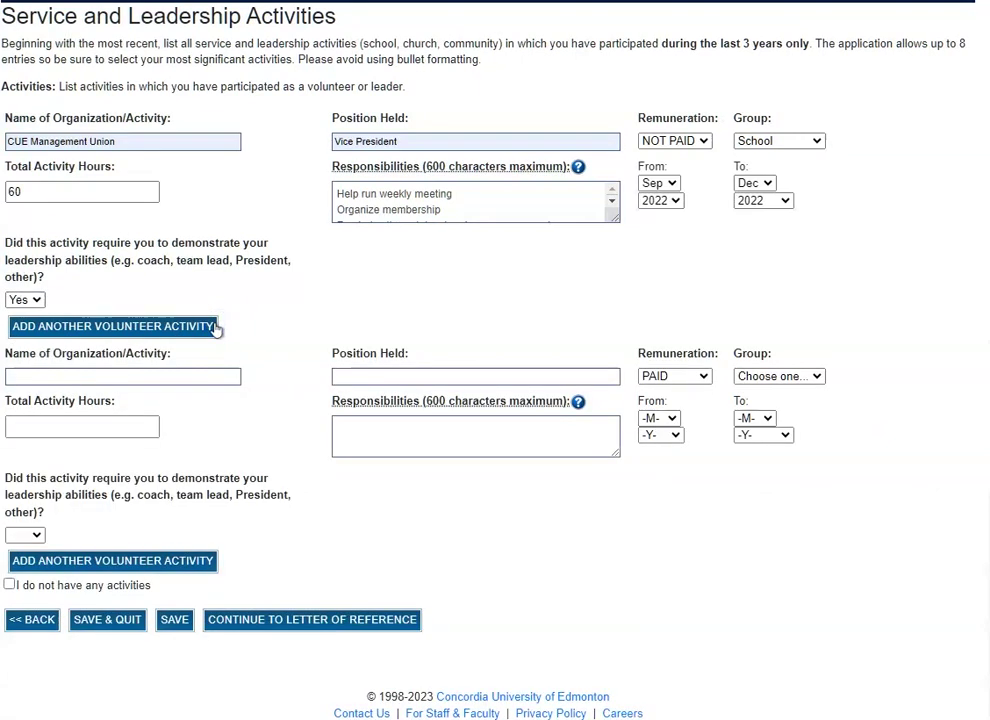